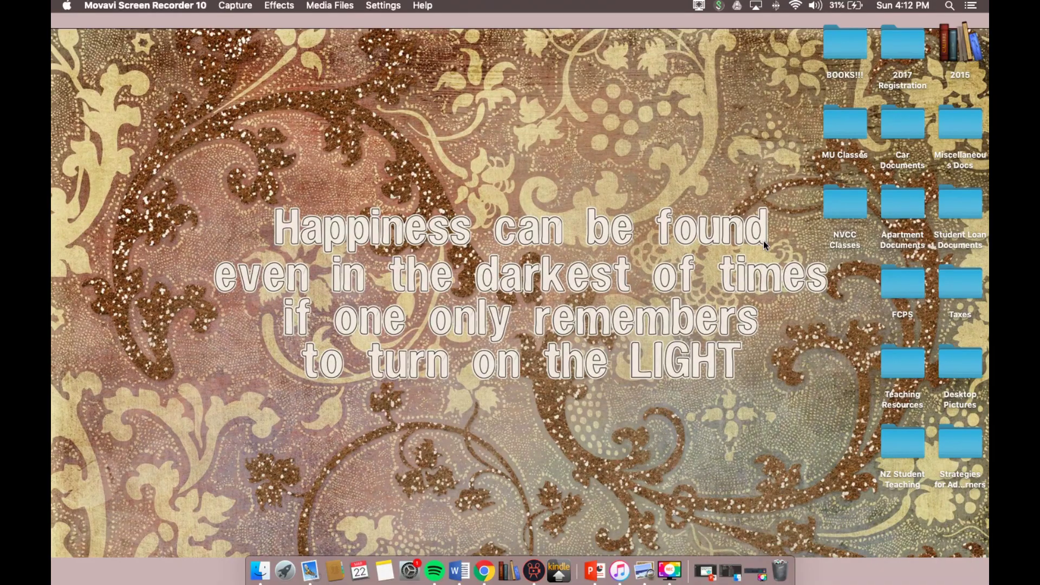
- Switch from the Finder desktop to the full-screen Chrome space with its new tab
key("ctrl+Right")
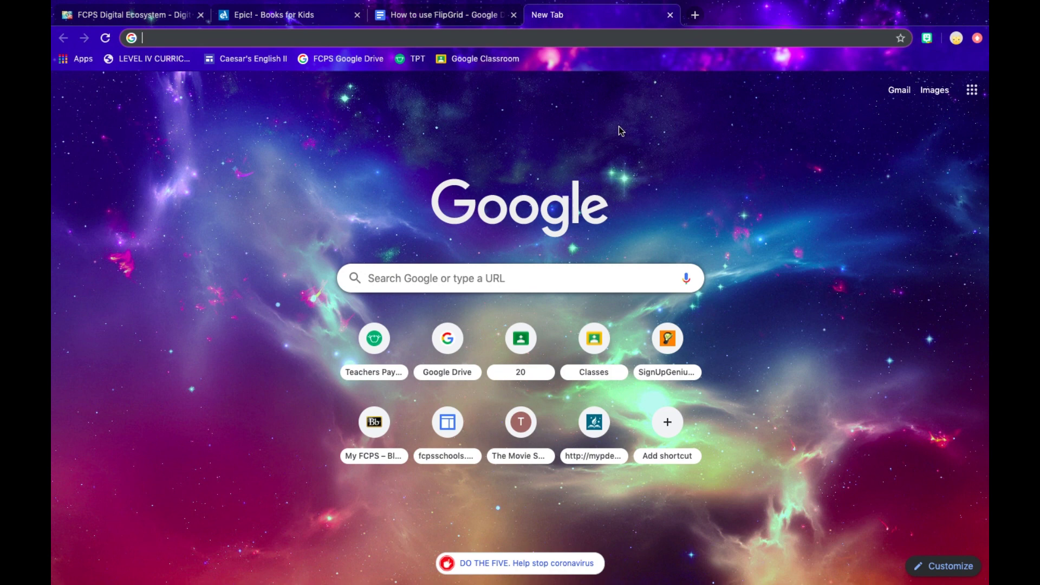
- Open Google Classroom from the bookmarks and sign in with the school account's saved password
left_click(506, 63)
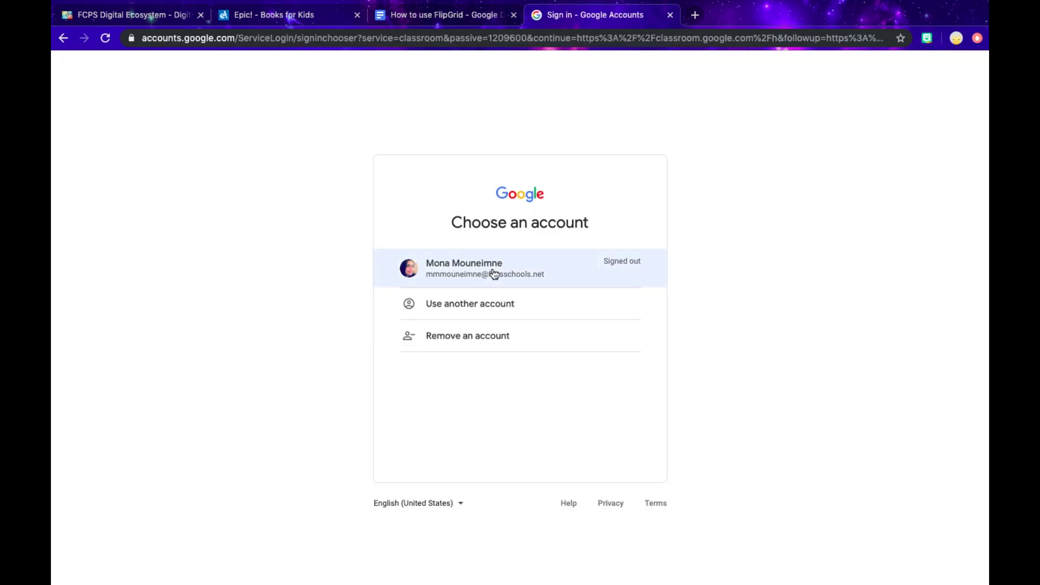
left_click(492, 269)
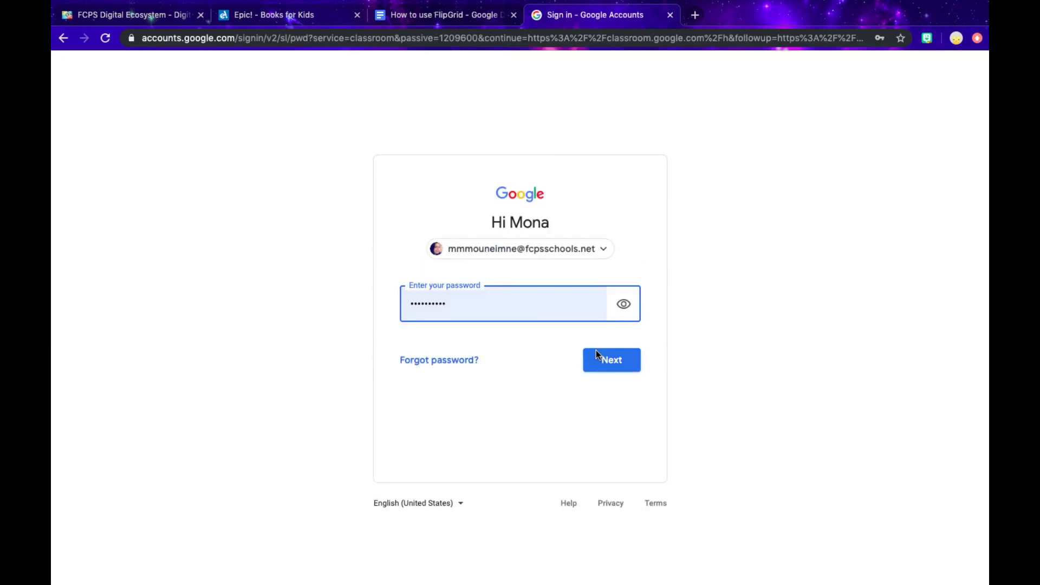
left_click(596, 353)
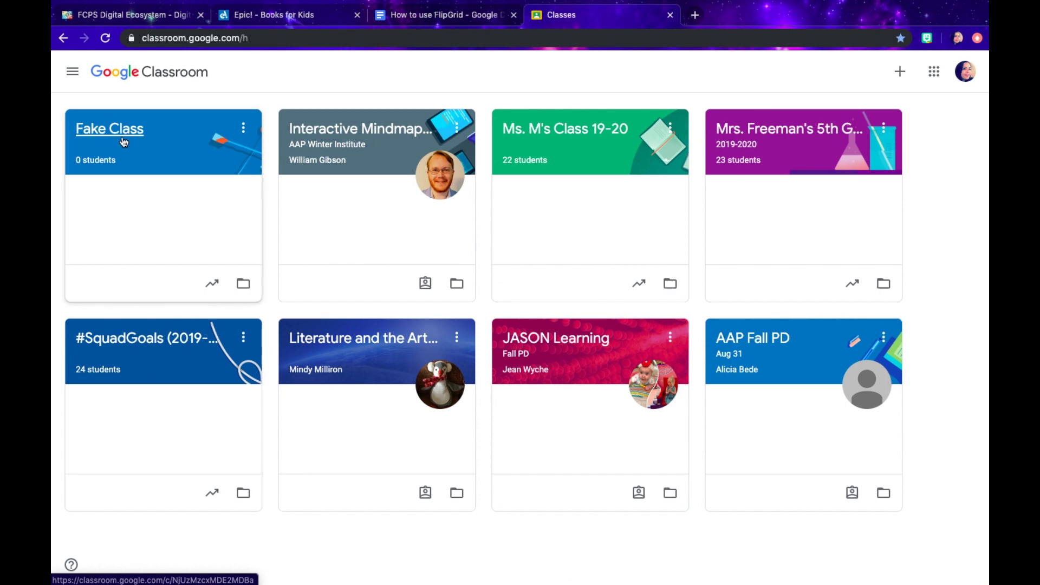
- Enter the Fake Class stream and follow the Flipgrid Test post's link to Ms. M's Class
left_click(128, 144)
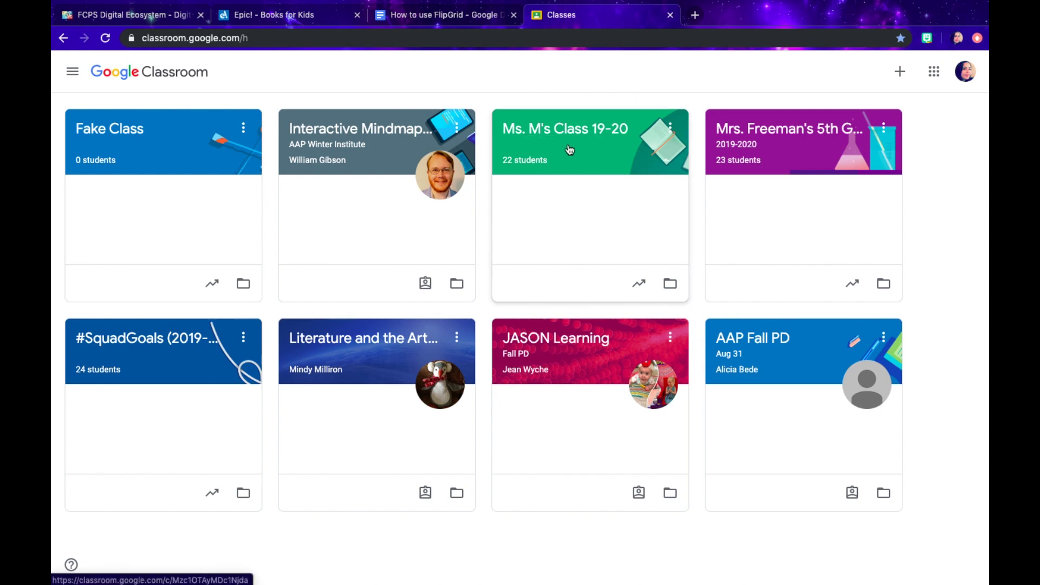
left_click(103, 135)
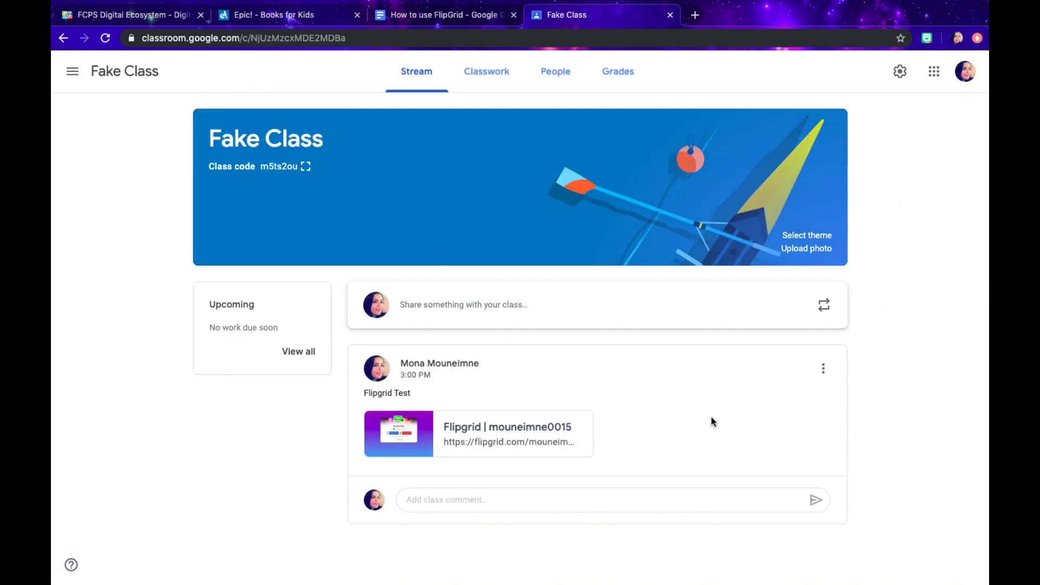
left_click(471, 432)
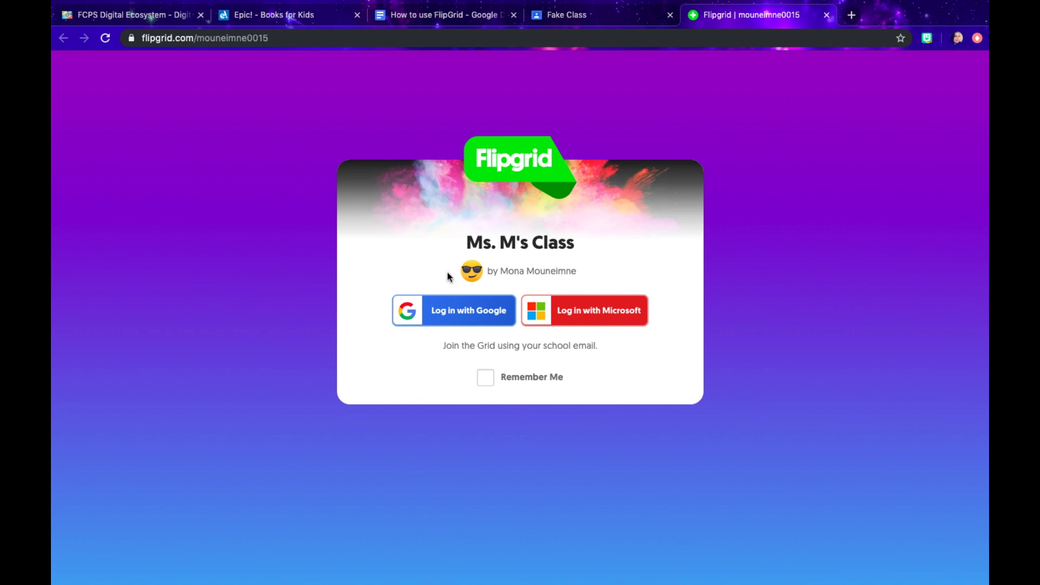
- Log in to Flipgrid with Google and choose Say Hello on Flipgrid! from the topics list
left_click(483, 307)
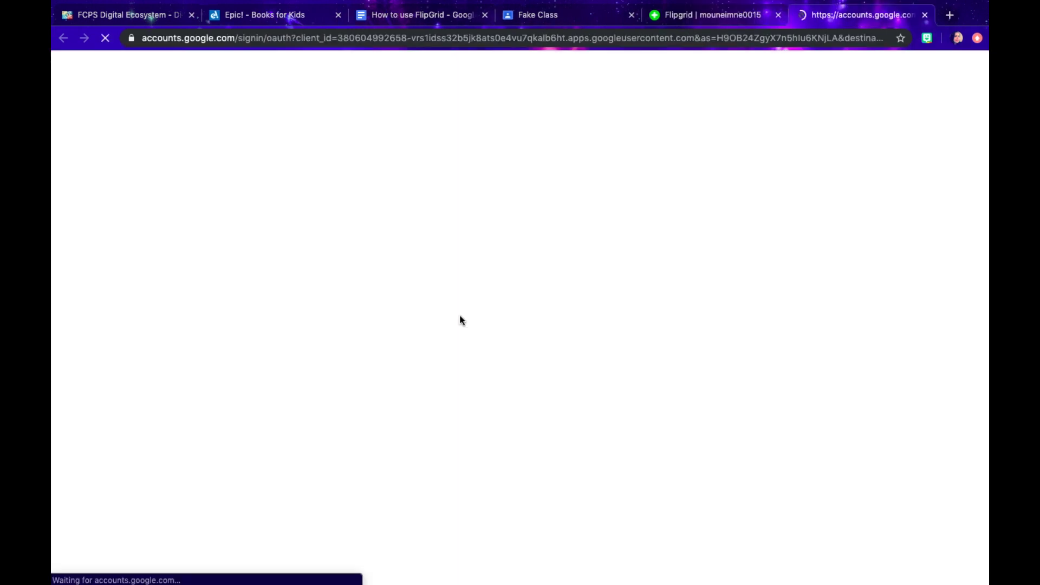
left_click(477, 309)
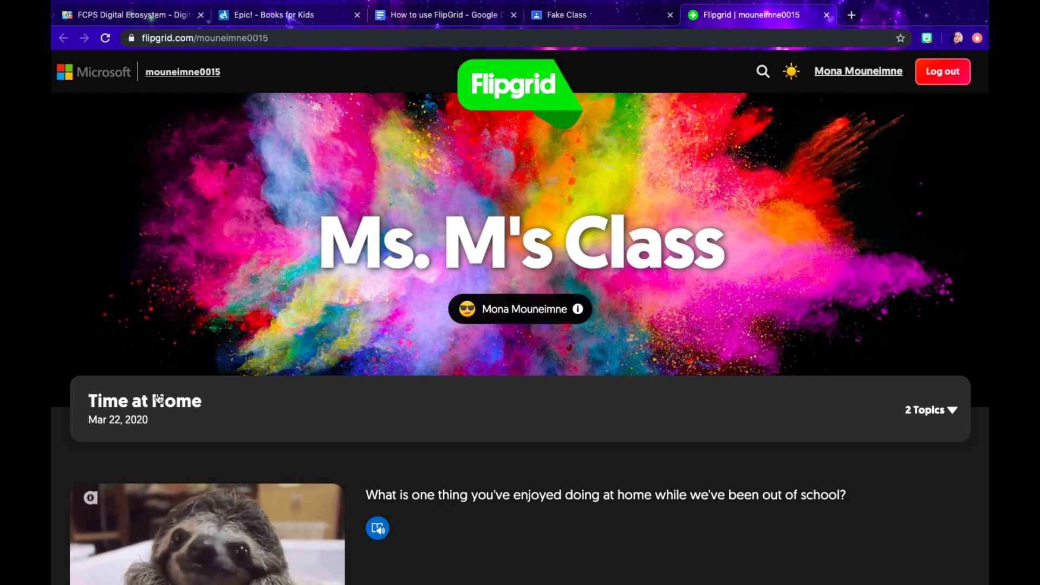
left_click(951, 411)
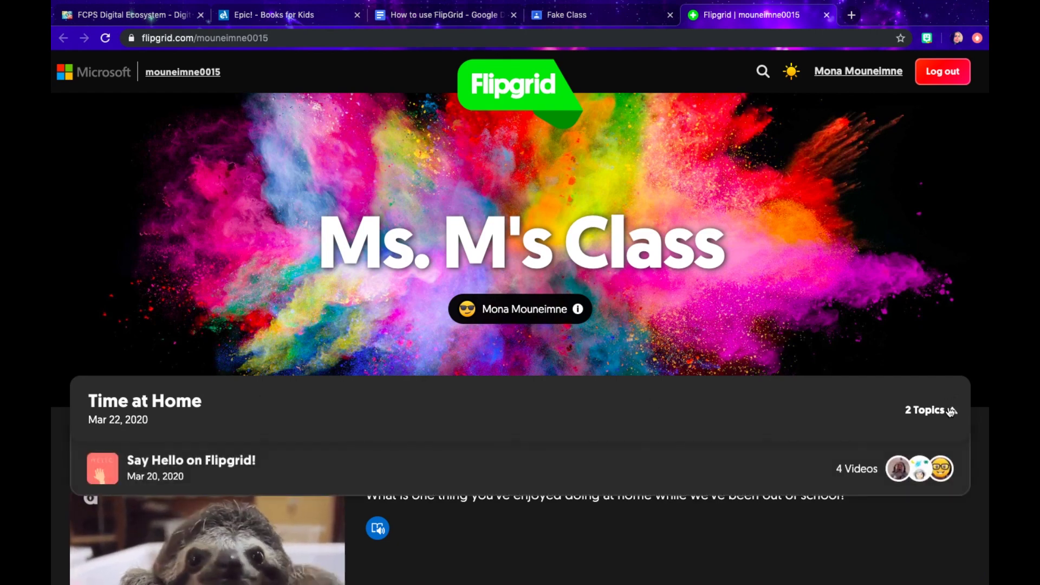
left_click(569, 463)
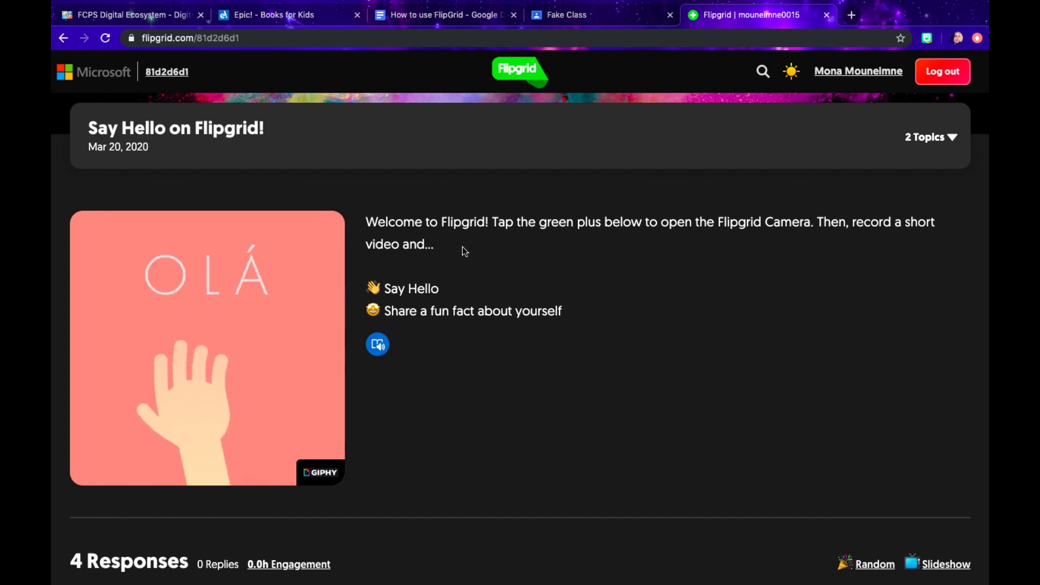
- Scroll to the responses and use the green plus button to launch the 1:30 camera recorder
scroll(463, 246, "down", 7)
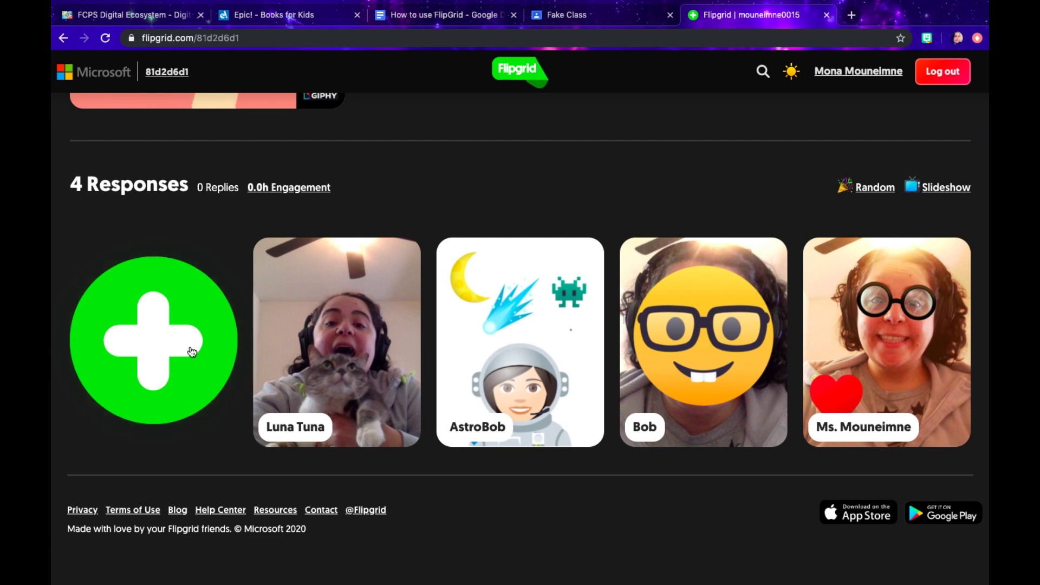
left_click(146, 330)
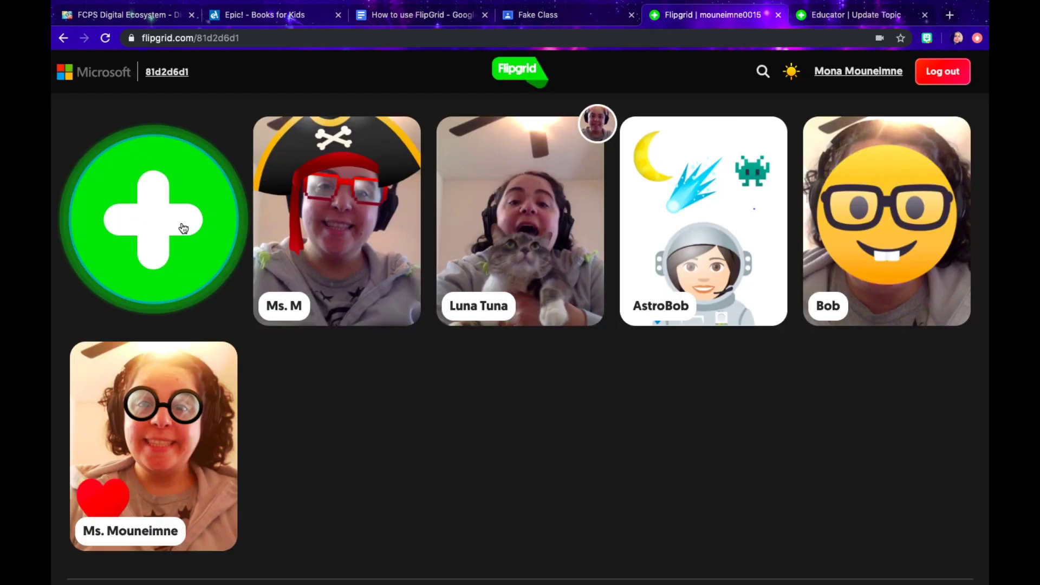
left_click(181, 222)
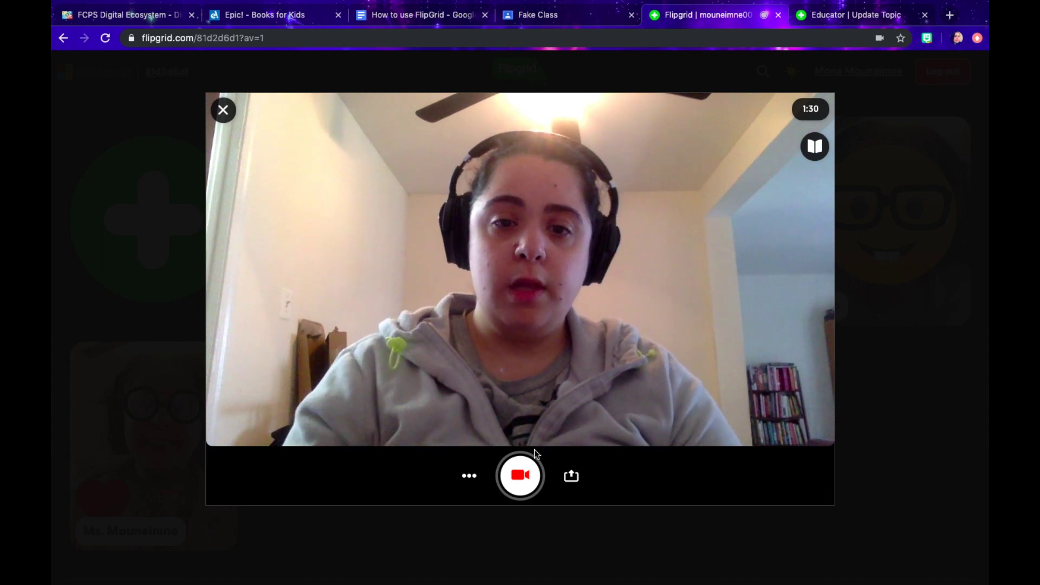
- Record a short clip, stop and review it, then continue to the selfie screen
left_click(528, 481)
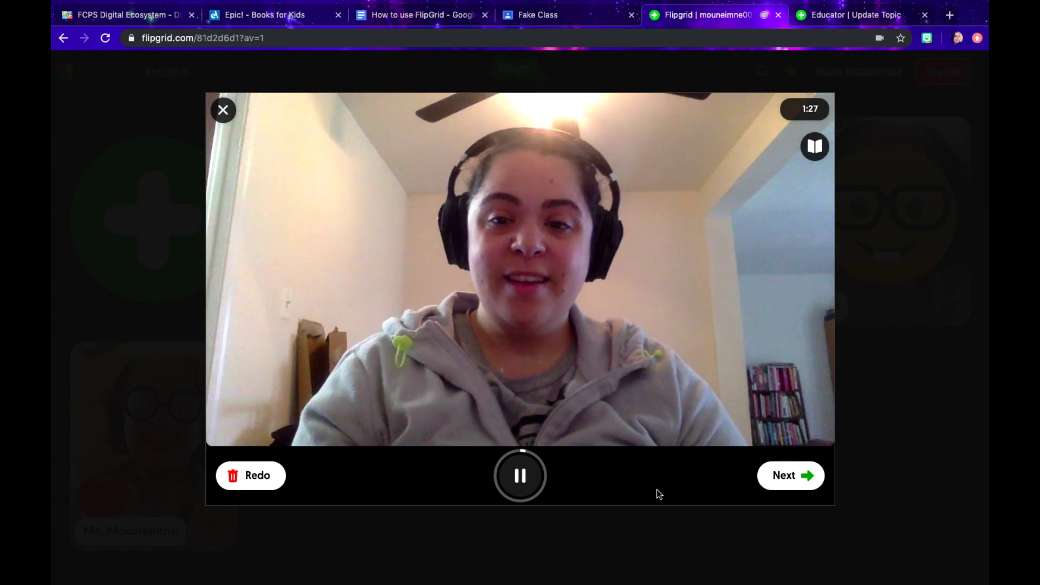
left_click(790, 477)
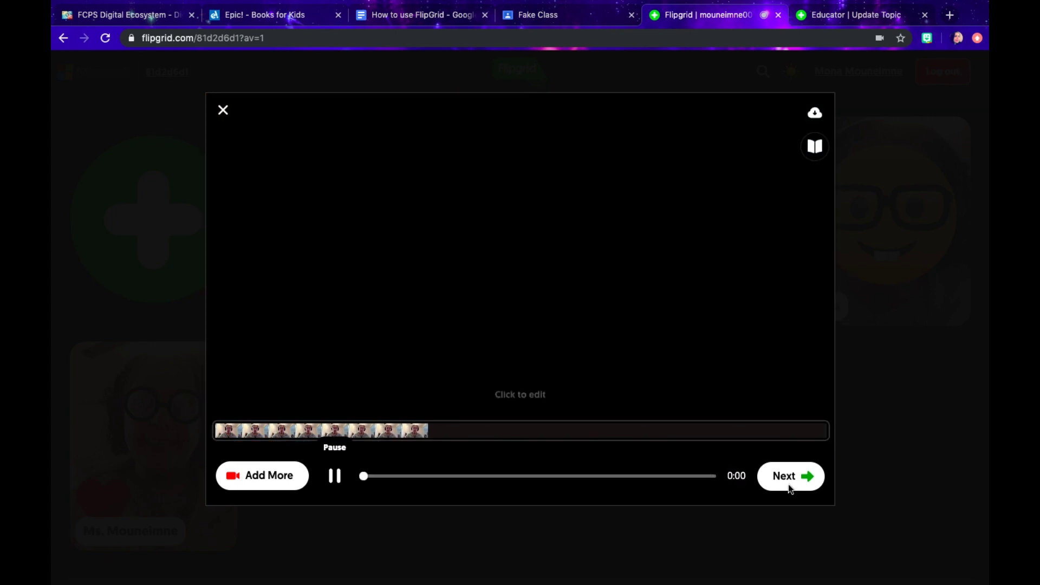
left_click(789, 487)
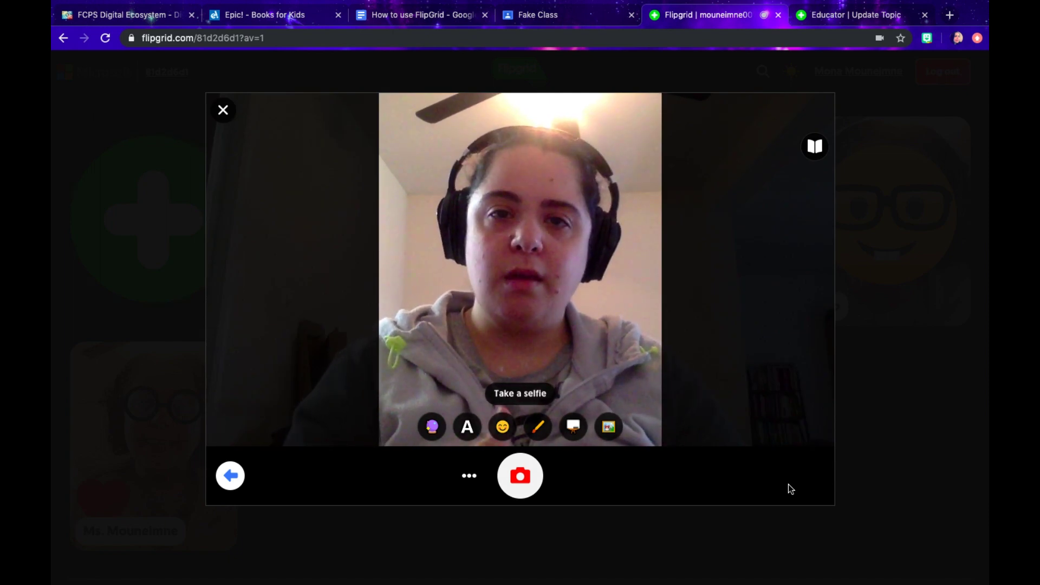
- Take the selfie and add a 'hat' search's red beanie, shrunk and placed on the head
left_click(520, 476)
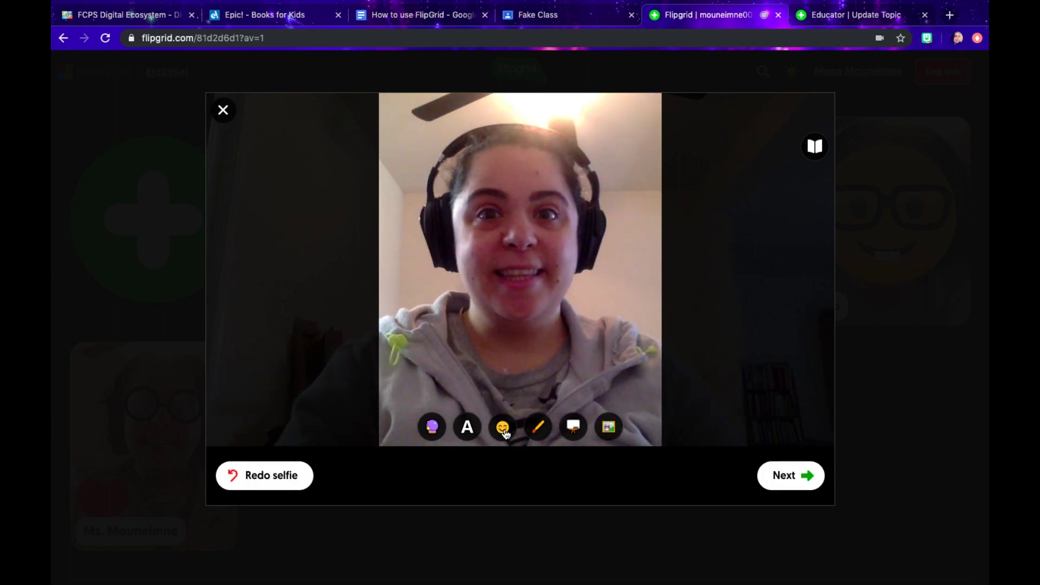
left_click(502, 428)
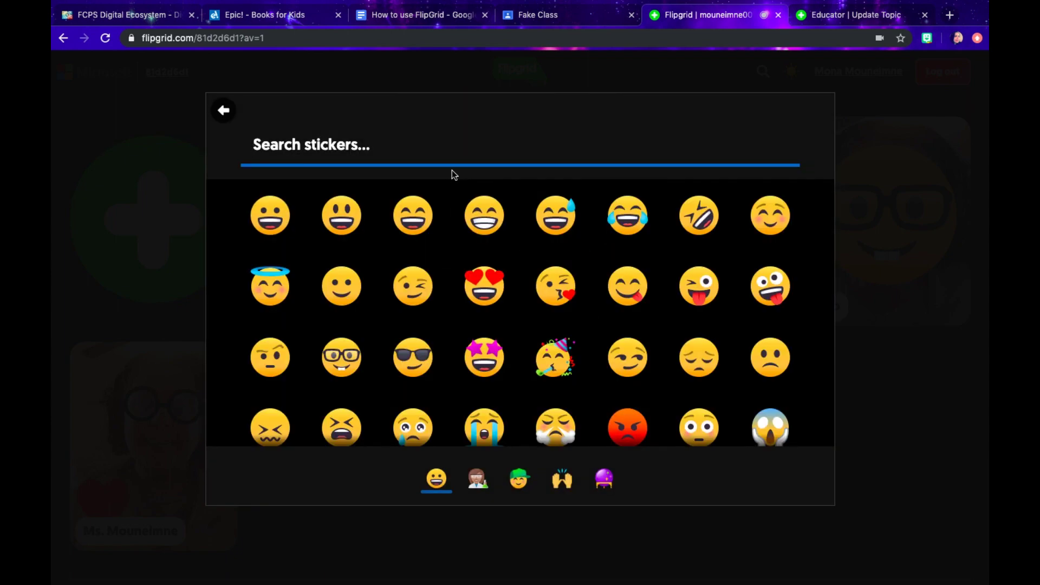
type("hat")
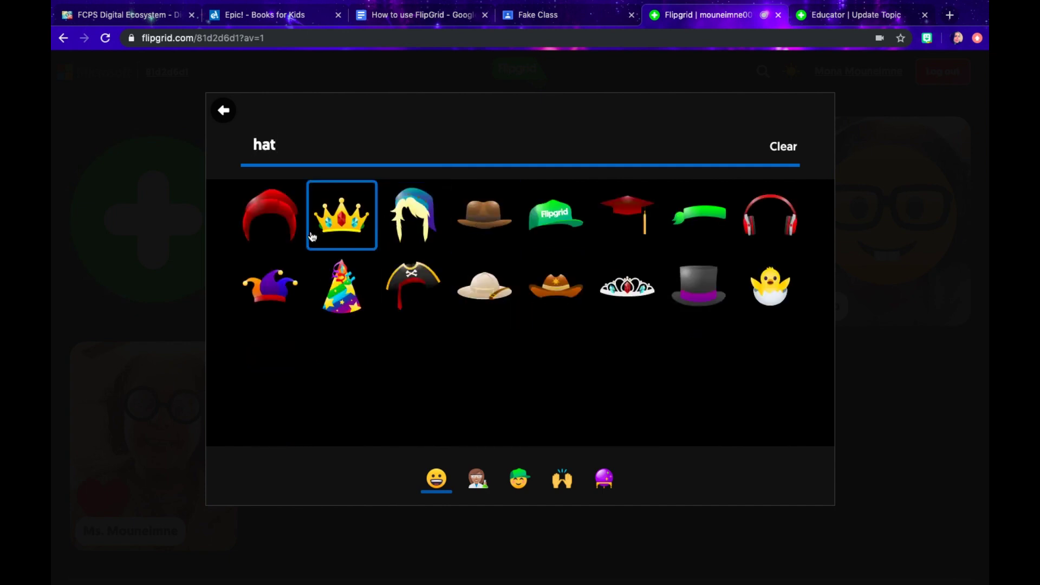
left_click(287, 238)
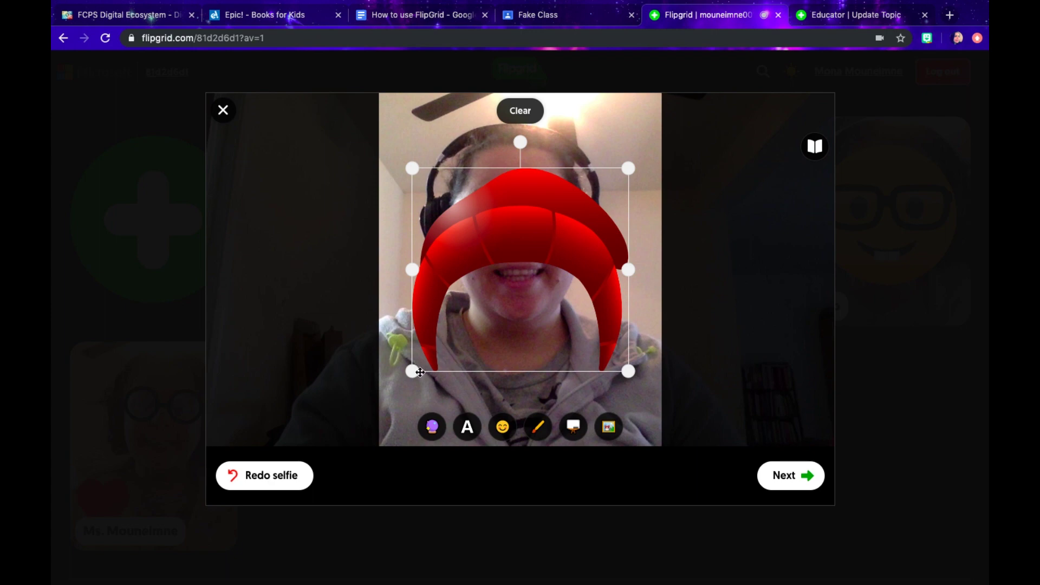
left_click_drag(411, 371, 476, 310)
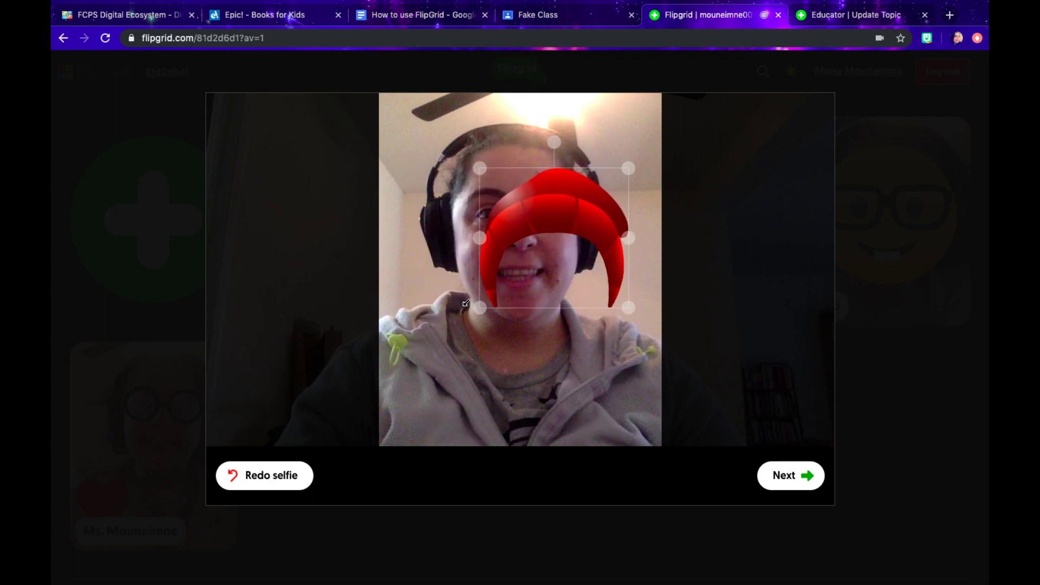
left_click_drag(535, 227, 504, 159)
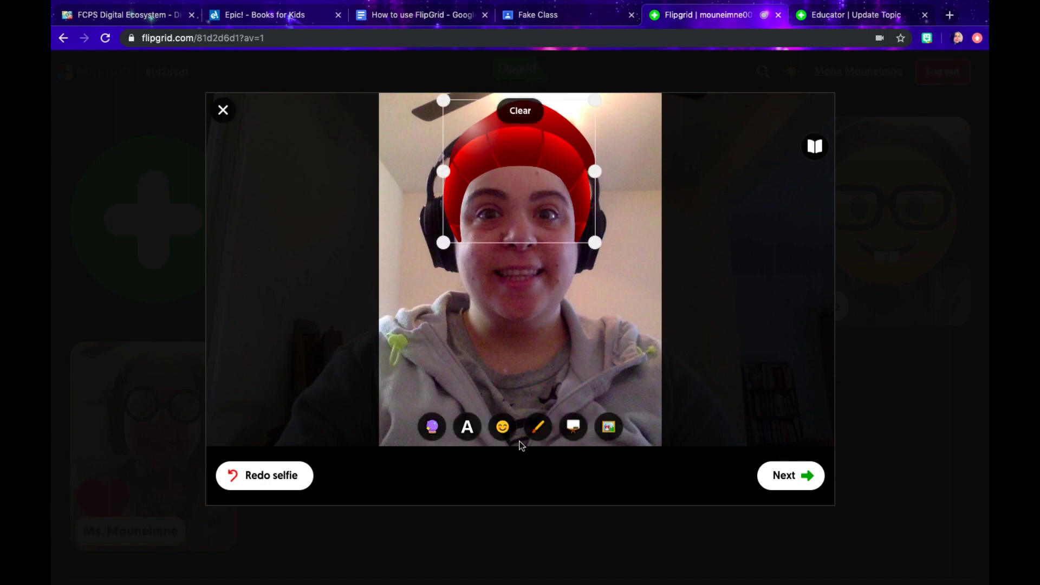
- Search stickers for 'glasses' and add unicorn glasses, resized over the eyes
left_click(504, 433)
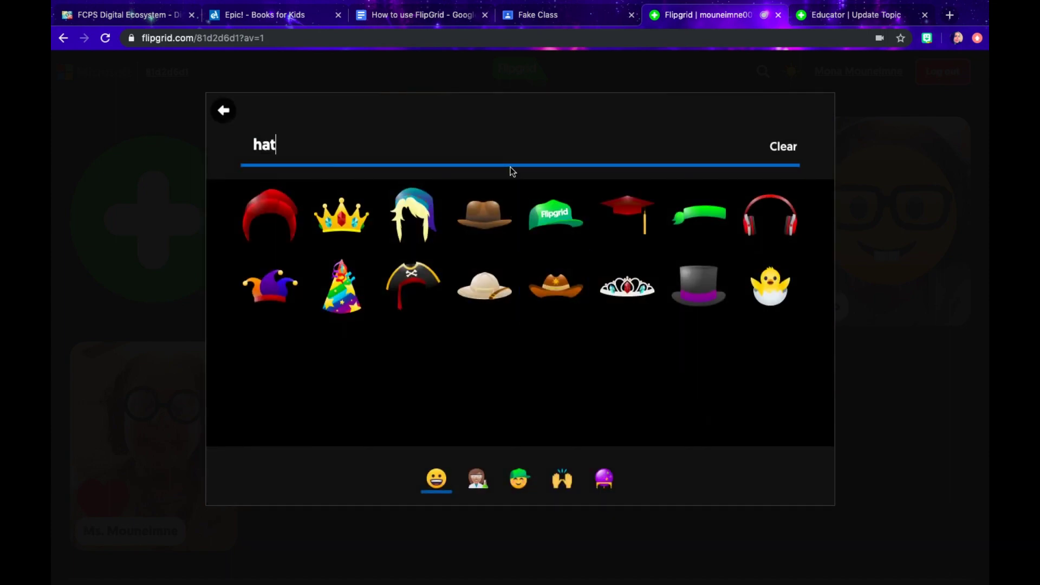
double_click(505, 159)
type("glasses")
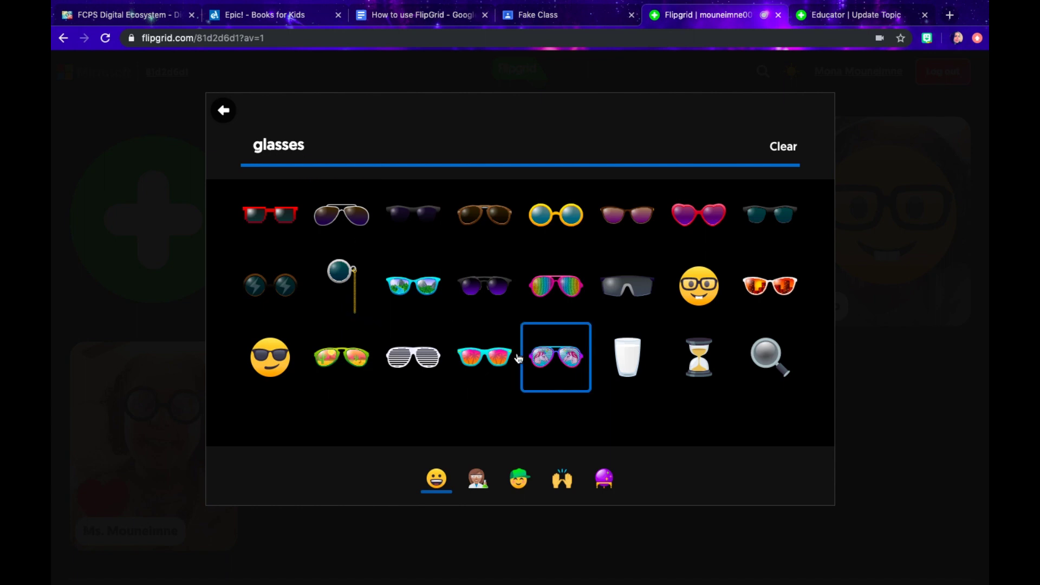
left_click(545, 357)
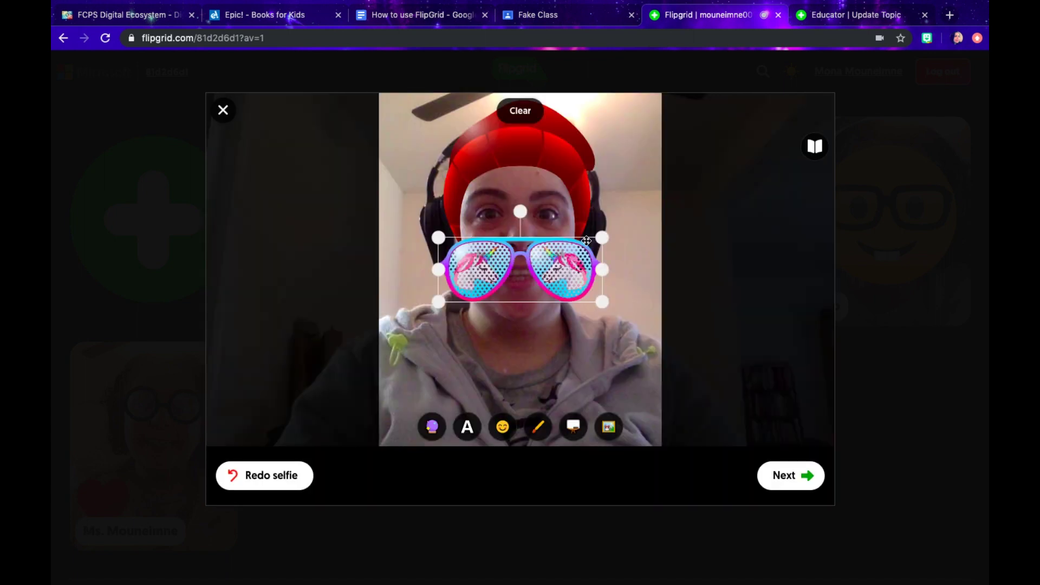
left_click_drag(583, 241, 566, 211)
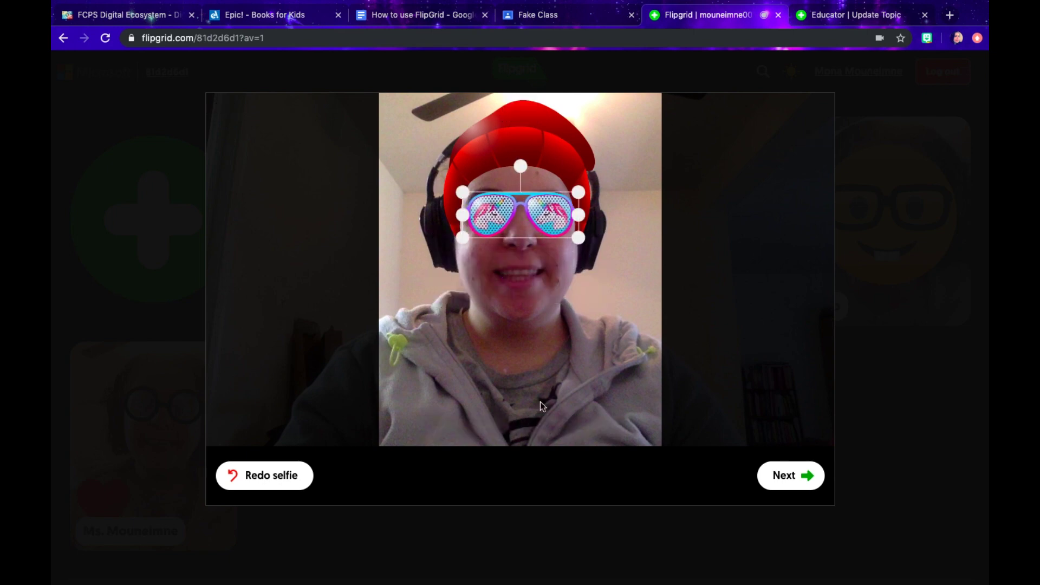
left_click(467, 428)
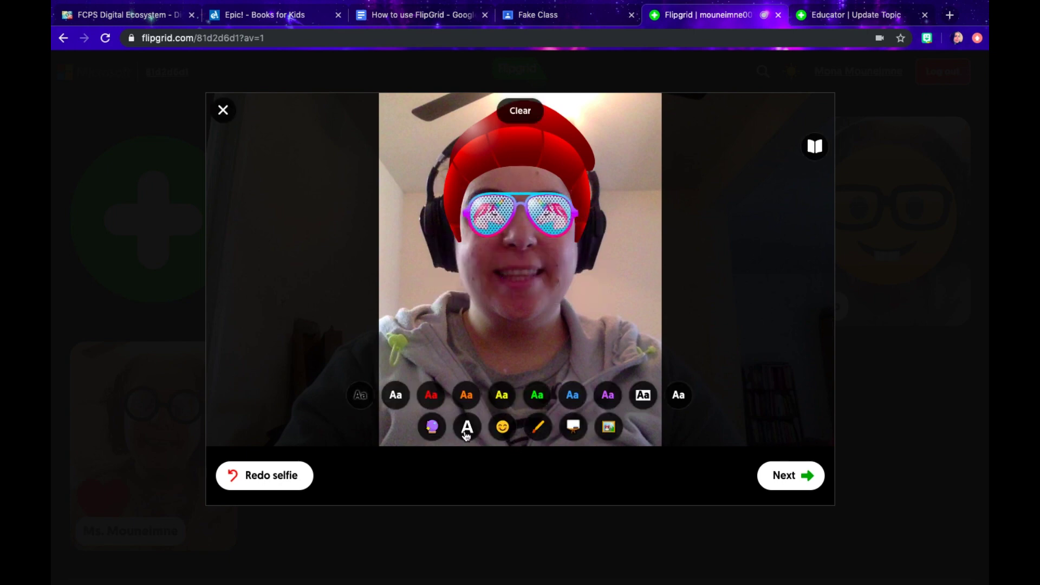
- Place blue-style 'Hi!' text at the selfie's lower right, then proceed to Submit your video
left_click(573, 397)
type("Hi!")
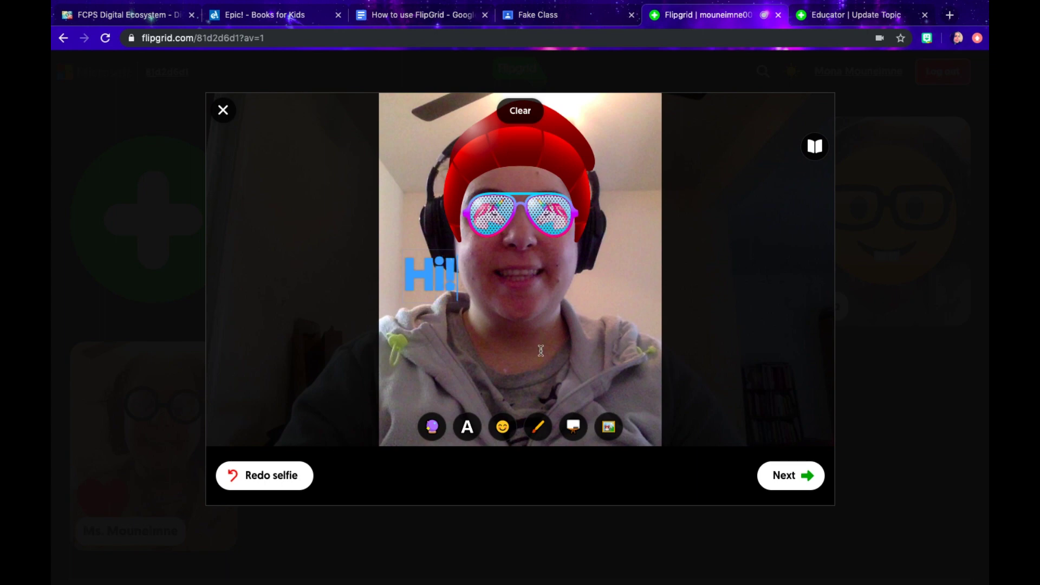
left_click_drag(444, 291, 541, 411)
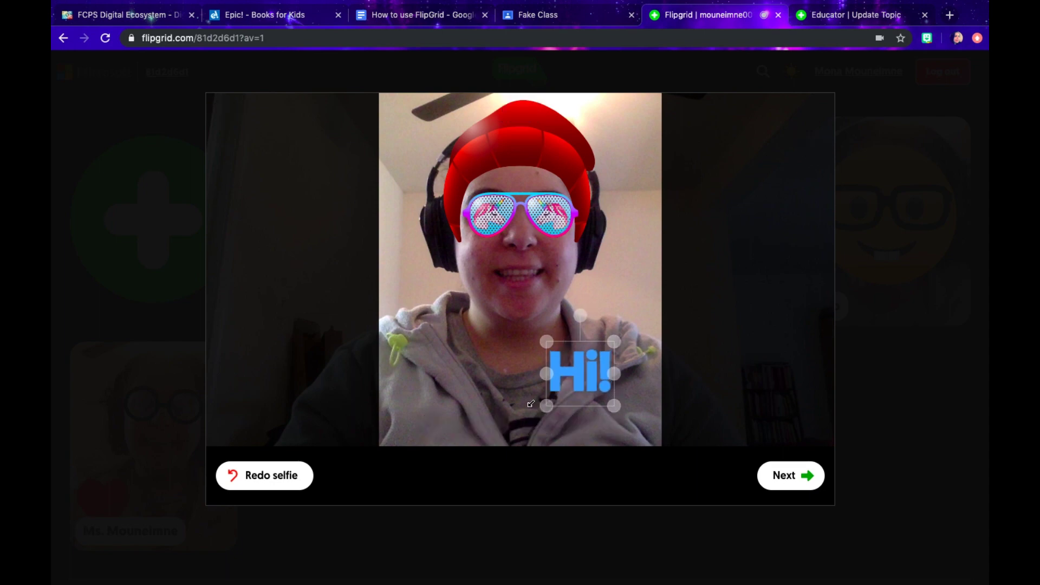
left_click(753, 390)
left_click(791, 480)
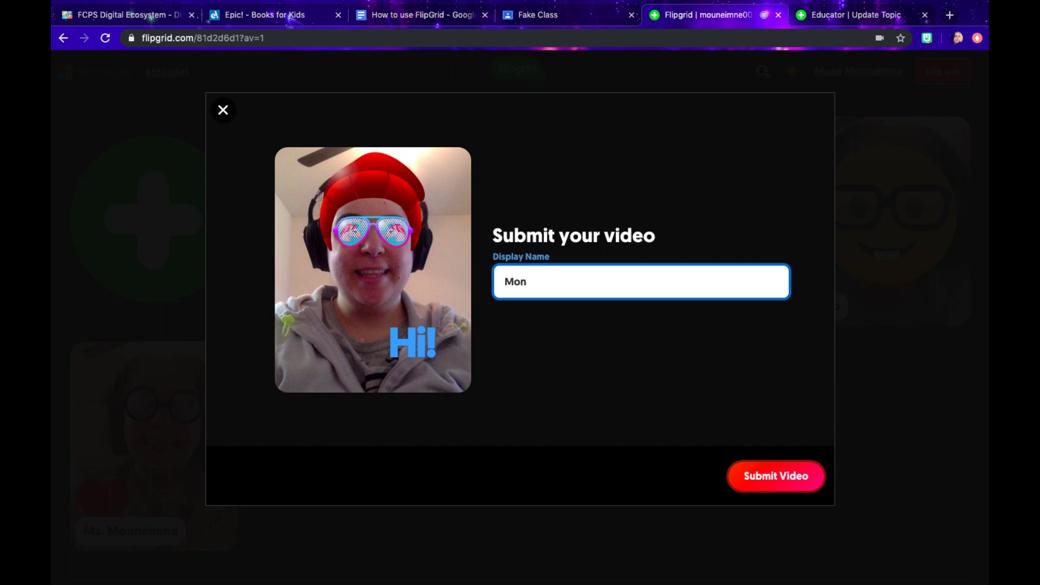
- Submit the decorated video and complete the Congrats dialog to return to the topic grid
left_click(821, 482)
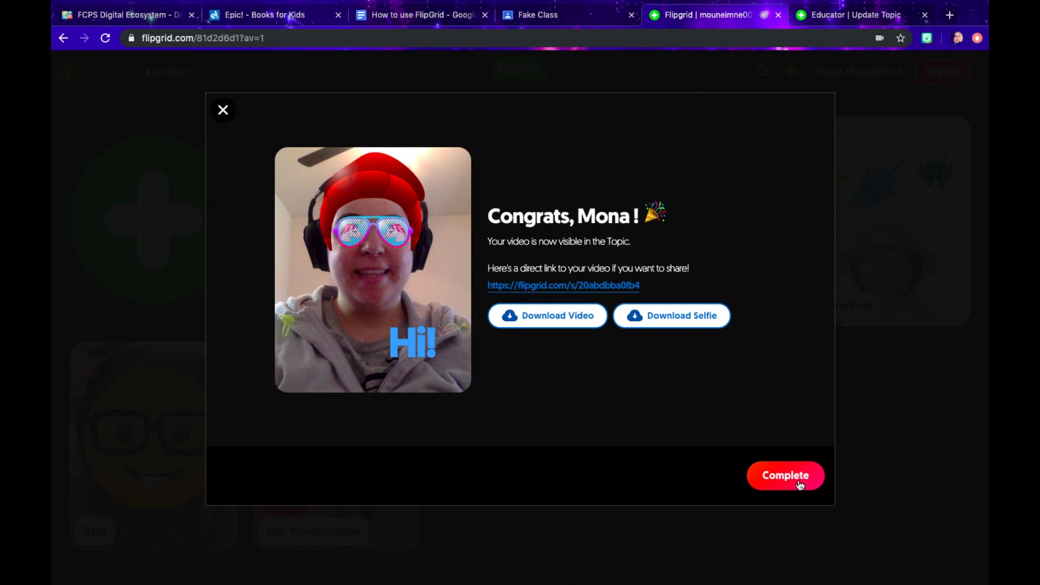
left_click(799, 478)
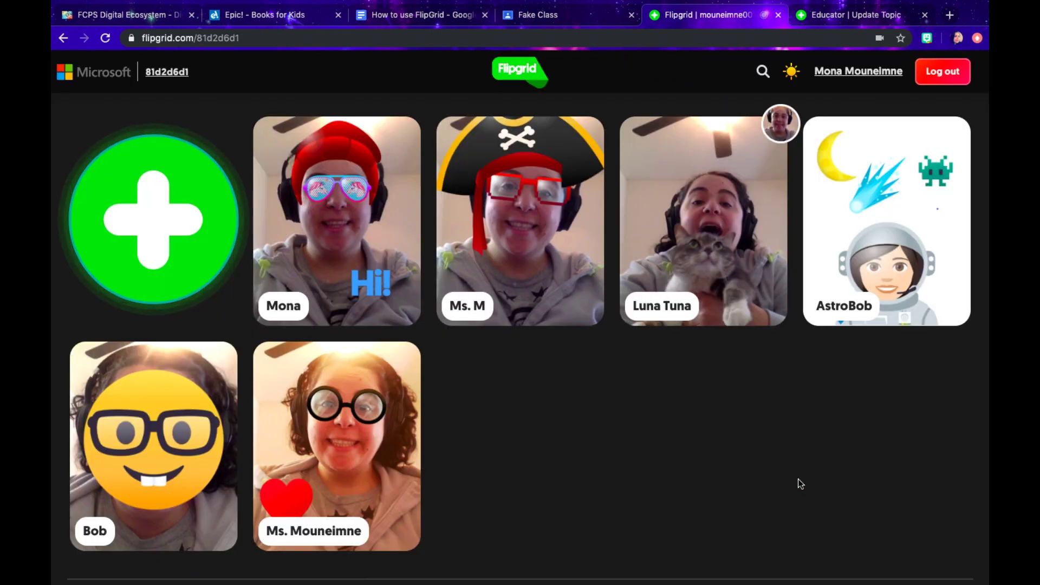